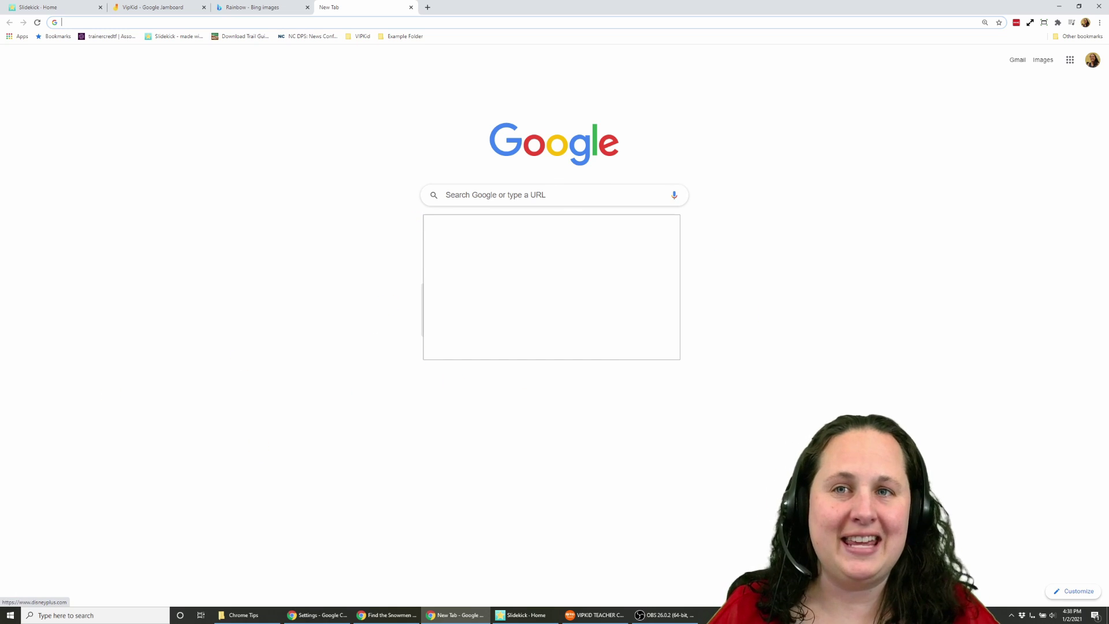
# - Close the empty new tab and view the Slidekick tab before returning to the Rainbow image search
pyautogui.click(412, 11)
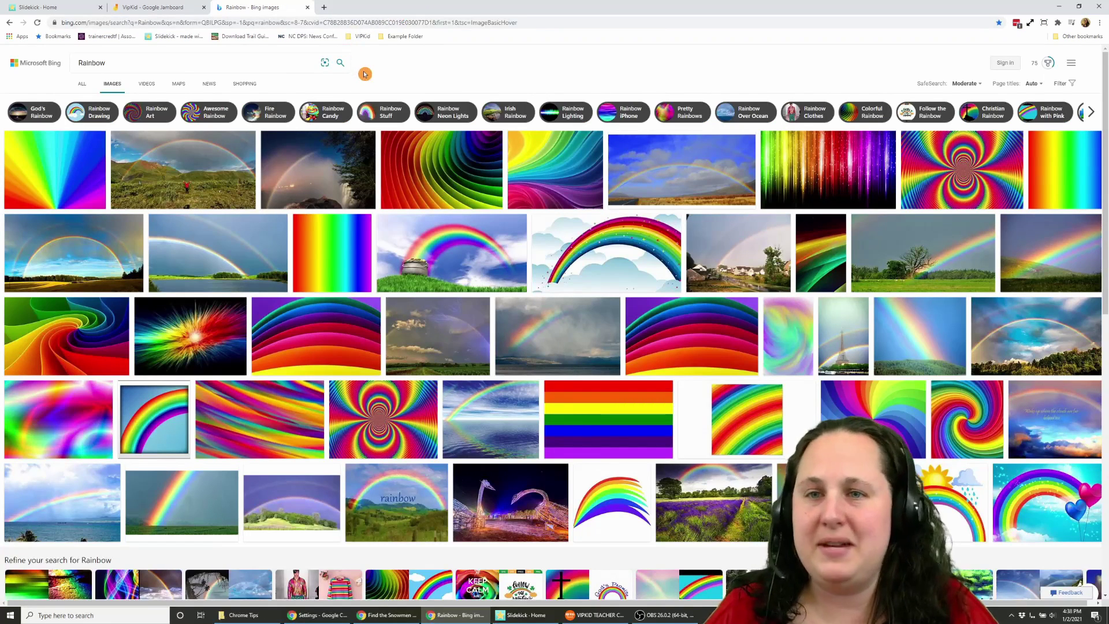
pyautogui.click(69, 8)
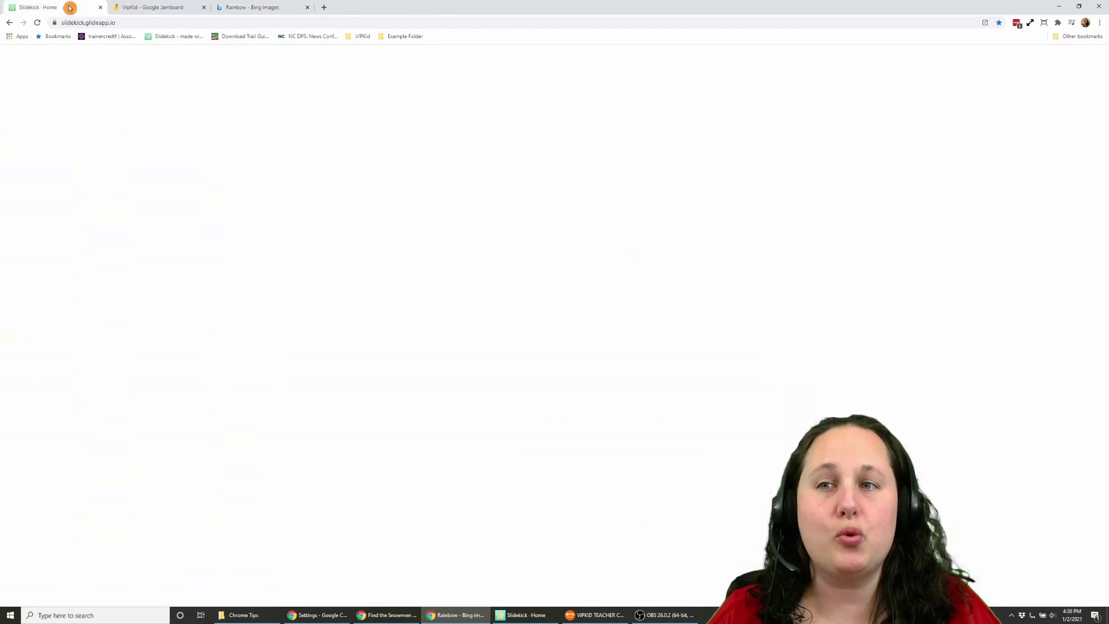
pyautogui.click(233, 8)
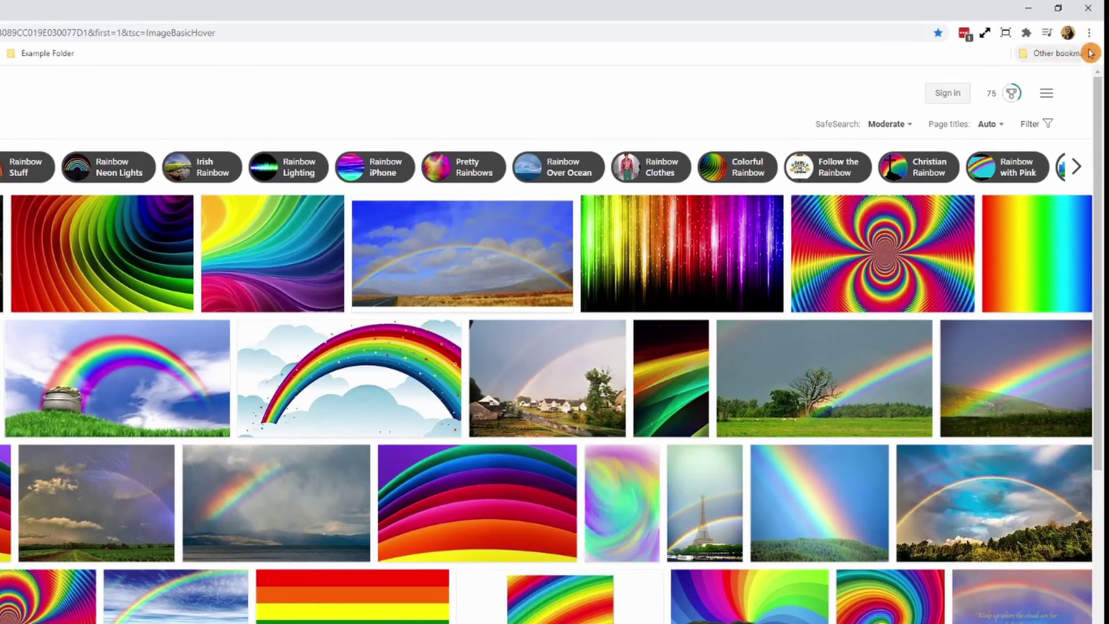
# - Search the browser settings for "start" and set the startup behaviour to "Continue where you left off"
pyautogui.click(1089, 38)
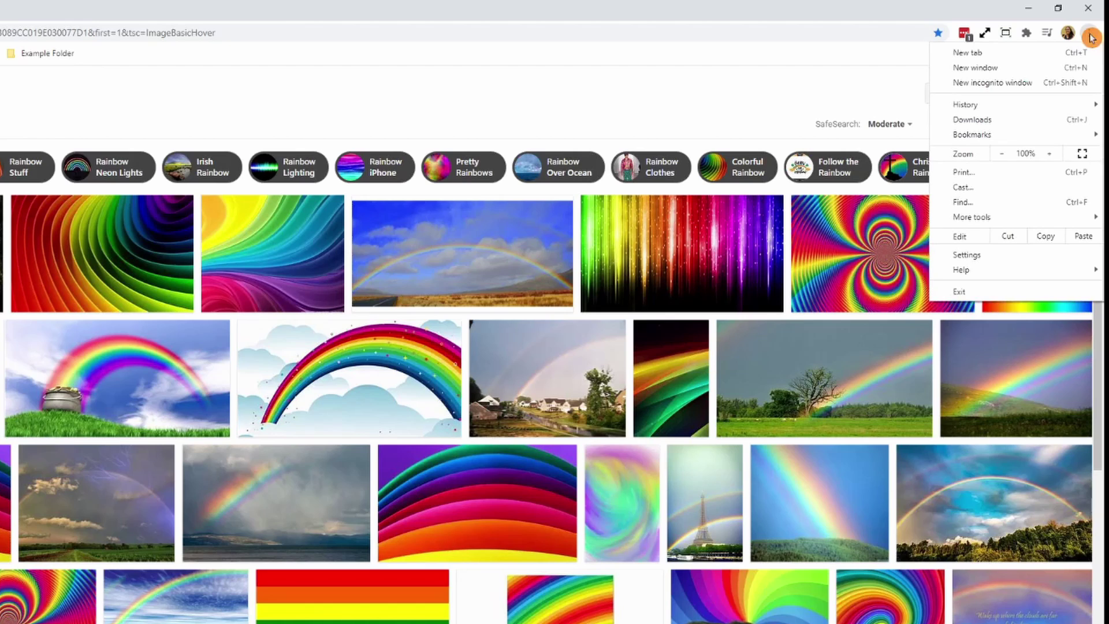
pyautogui.click(1032, 254)
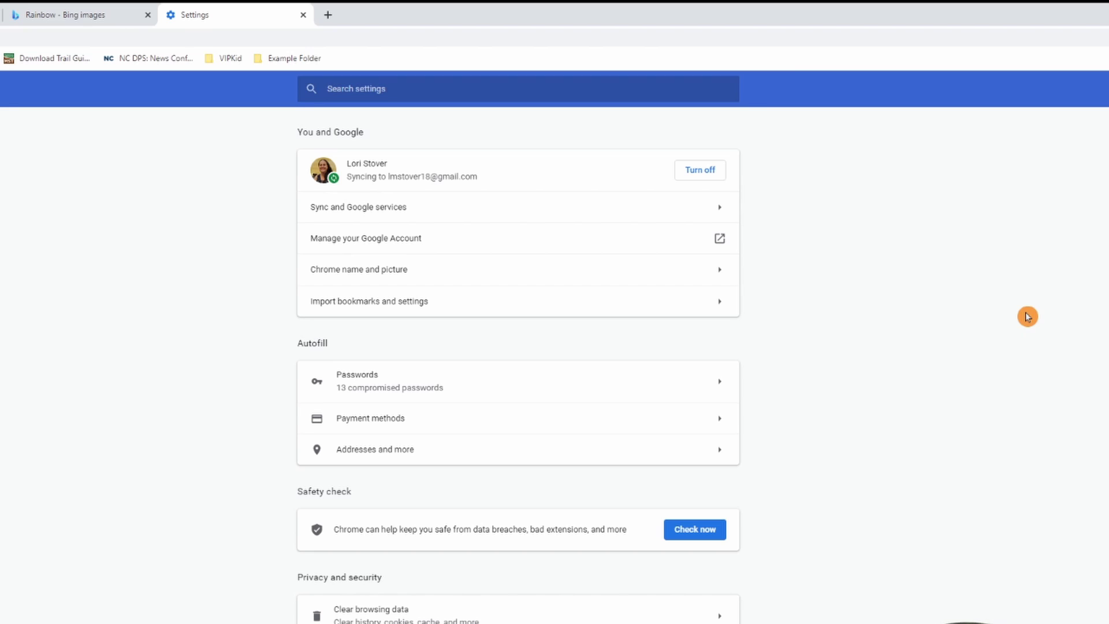
pyautogui.write('start')
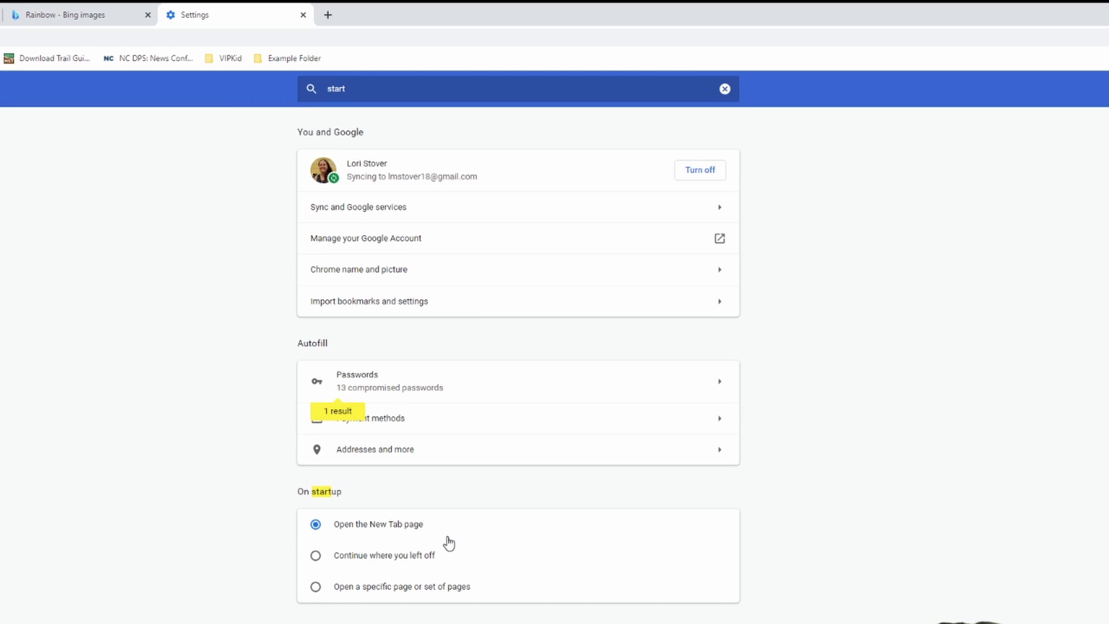
pyautogui.click(426, 561)
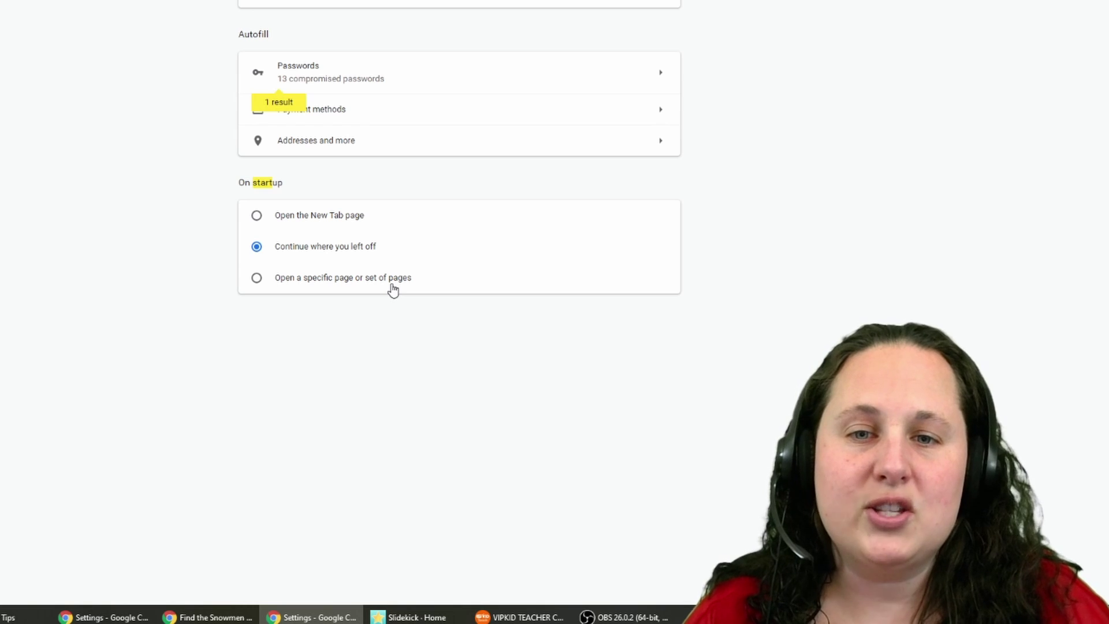
# - Set the startup behaviour to "Open a specific page or set of pages" and look through its list of pages
pyautogui.click(392, 285)
pyautogui.scroll(-10, 409, 341)
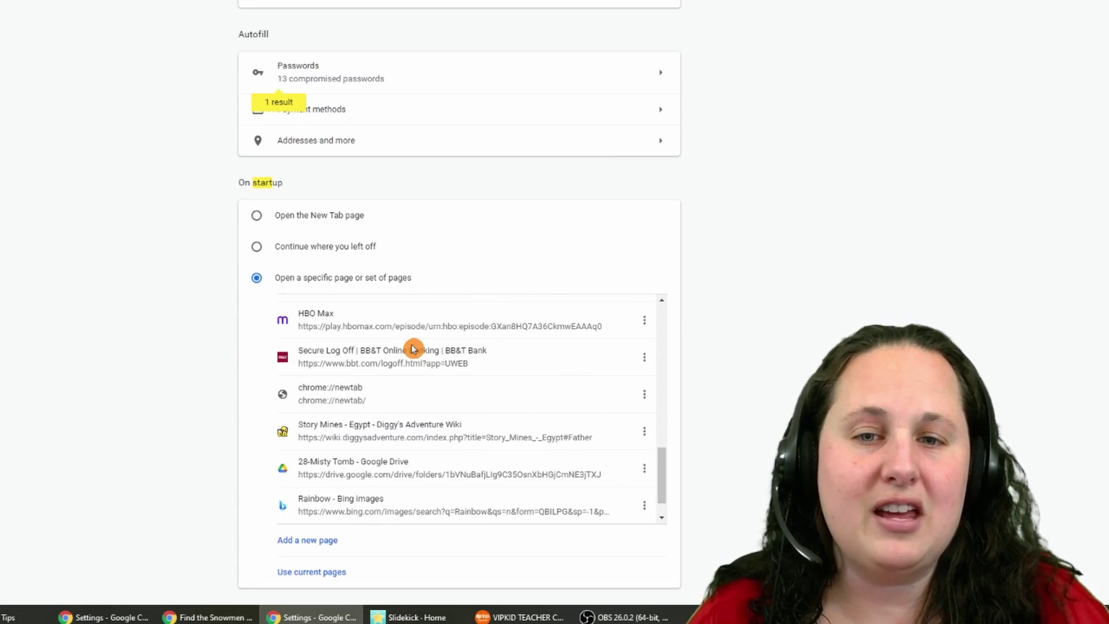
pyautogui.scroll(-1, 423, 385)
pyautogui.scroll(10, 428, 388)
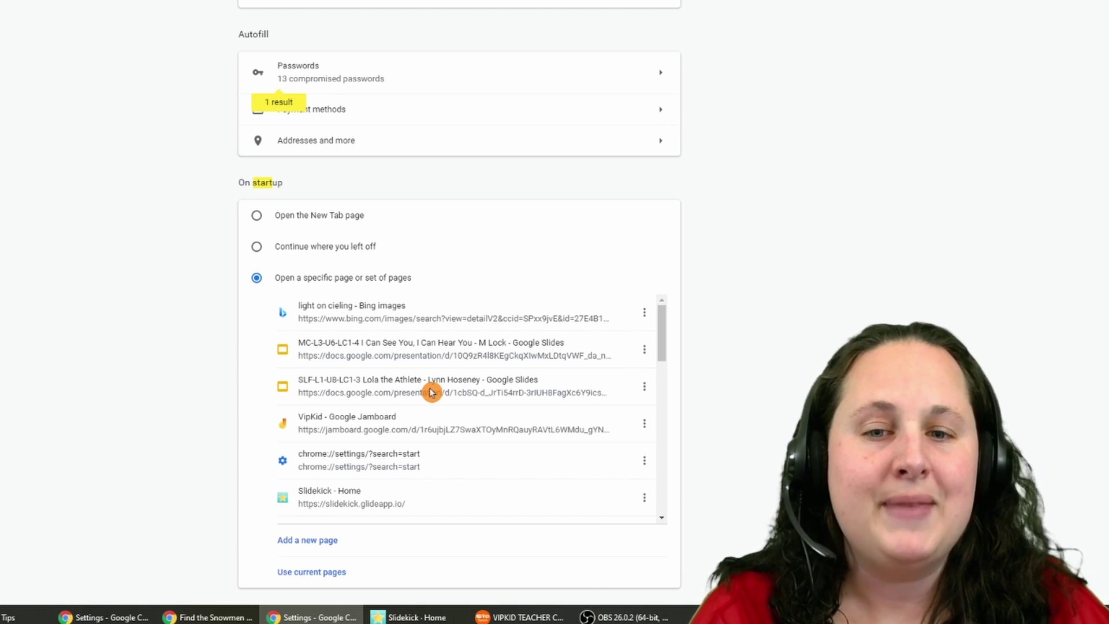
# - Open the form for adding a new startup page, dismiss it, and review the list of startup pages
pyautogui.click(330, 540)
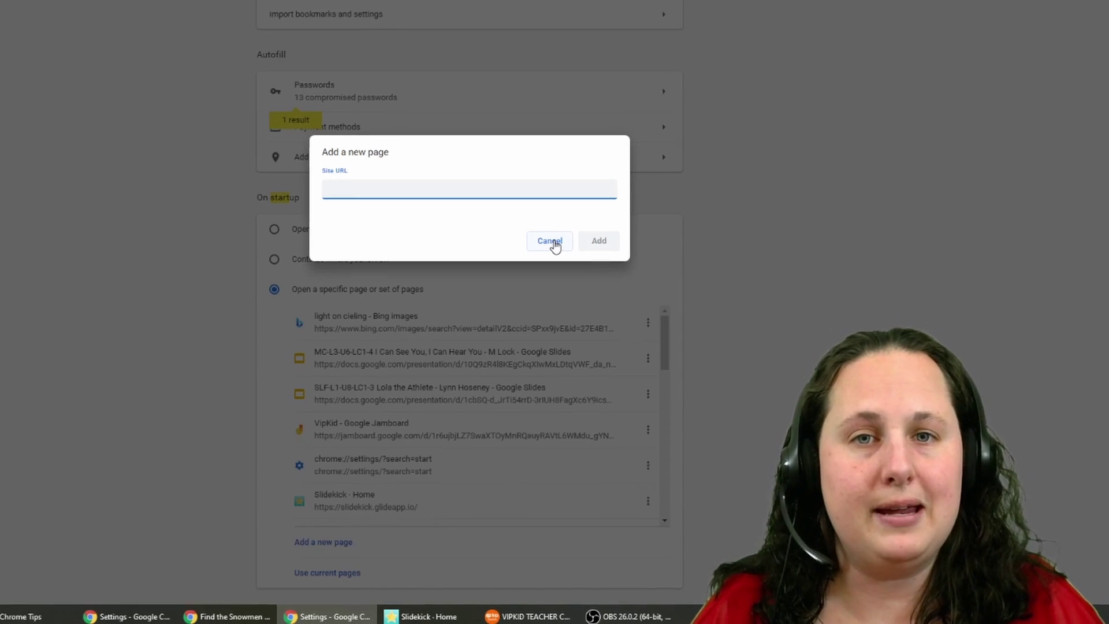
pyautogui.click(545, 230)
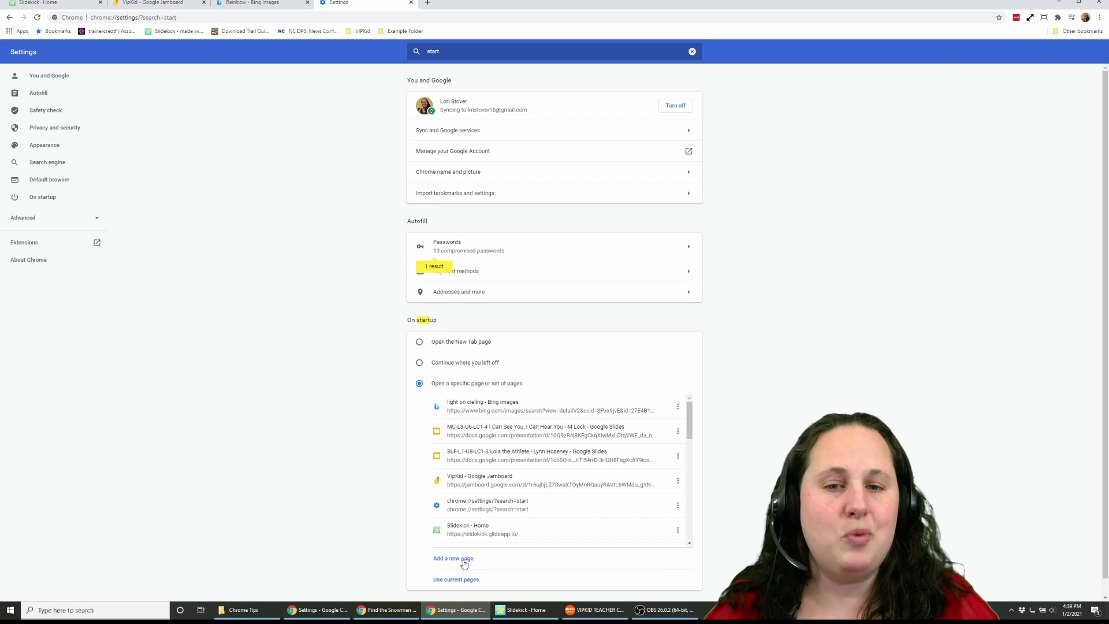
pyautogui.scroll(-5, 521, 480)
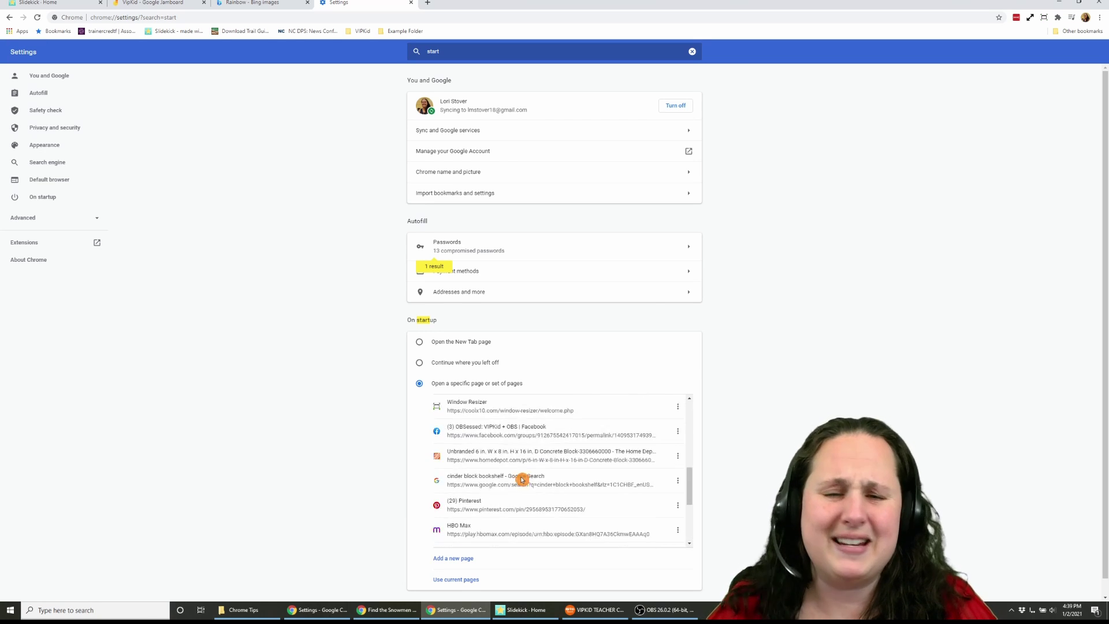
pyautogui.scroll(5, 521, 480)
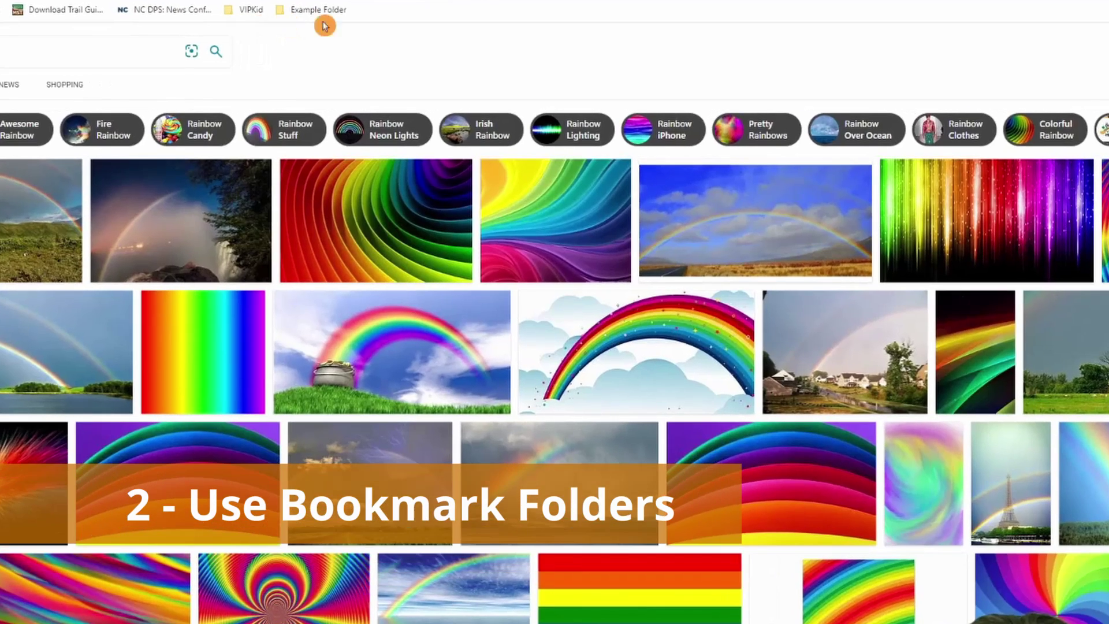
# - Open all bookmarks stored in Example Folder on the bookmarks bar
pyautogui.rightClick(407, 25)
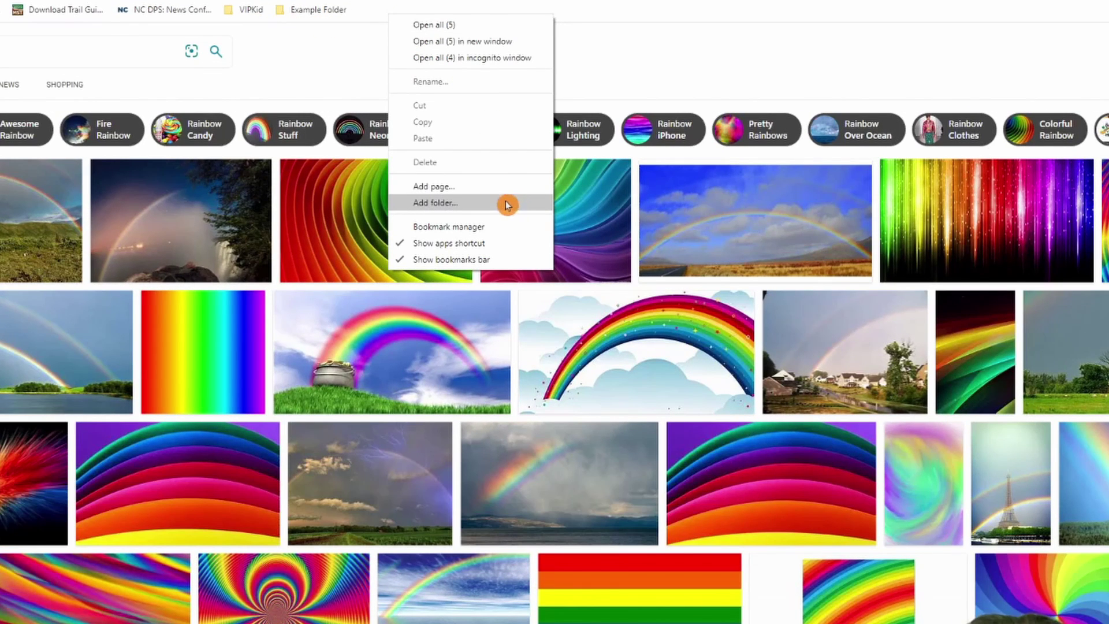
pyautogui.click(270, 39)
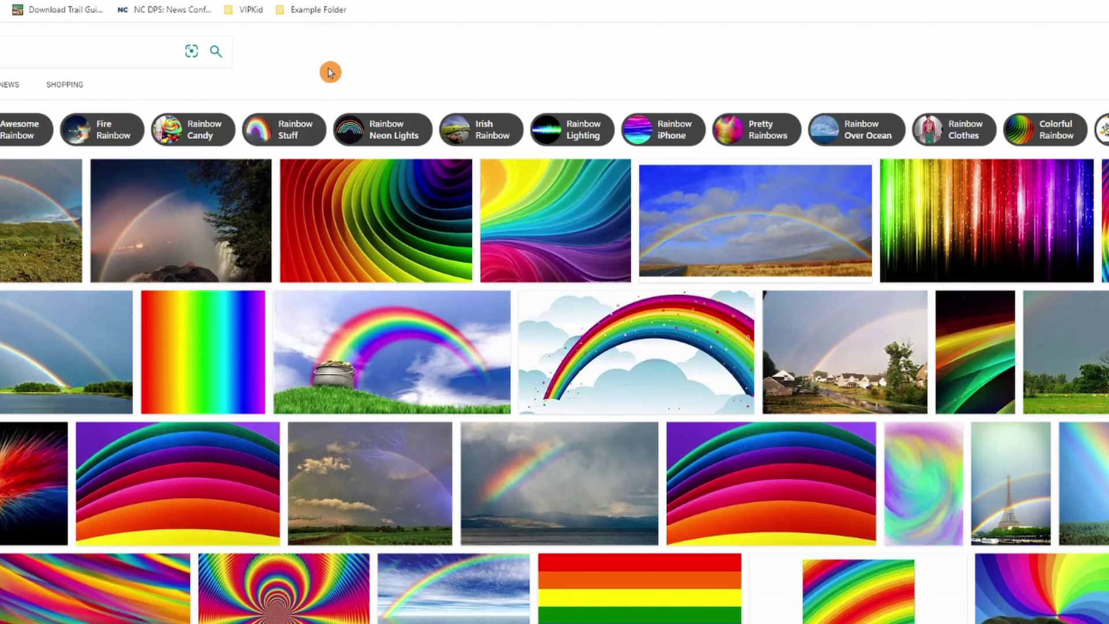
pyautogui.rightClick(328, 18)
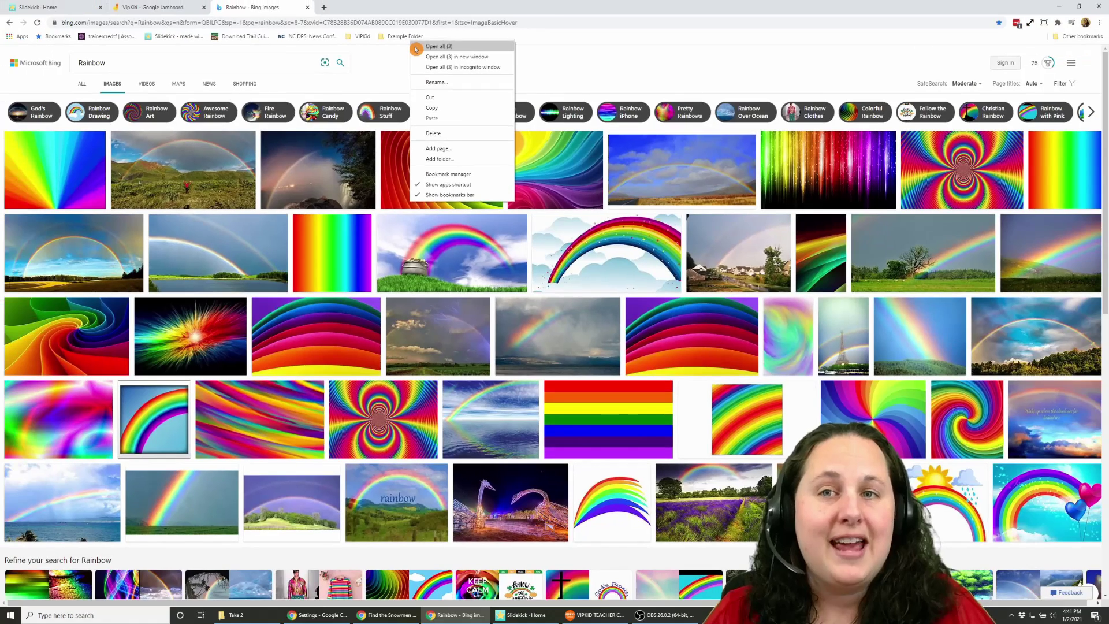
pyautogui.click(402, 46)
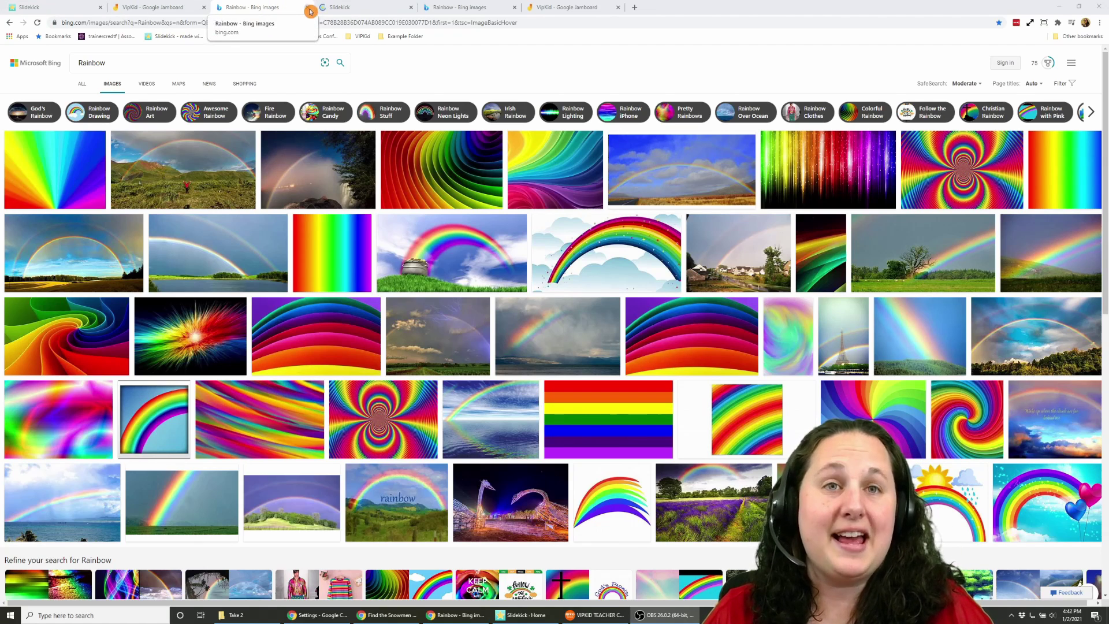
# - Pin the first Rainbow image search, Slidekick and VipKid Jamboard tabs
pyautogui.rightClick(279, 10)
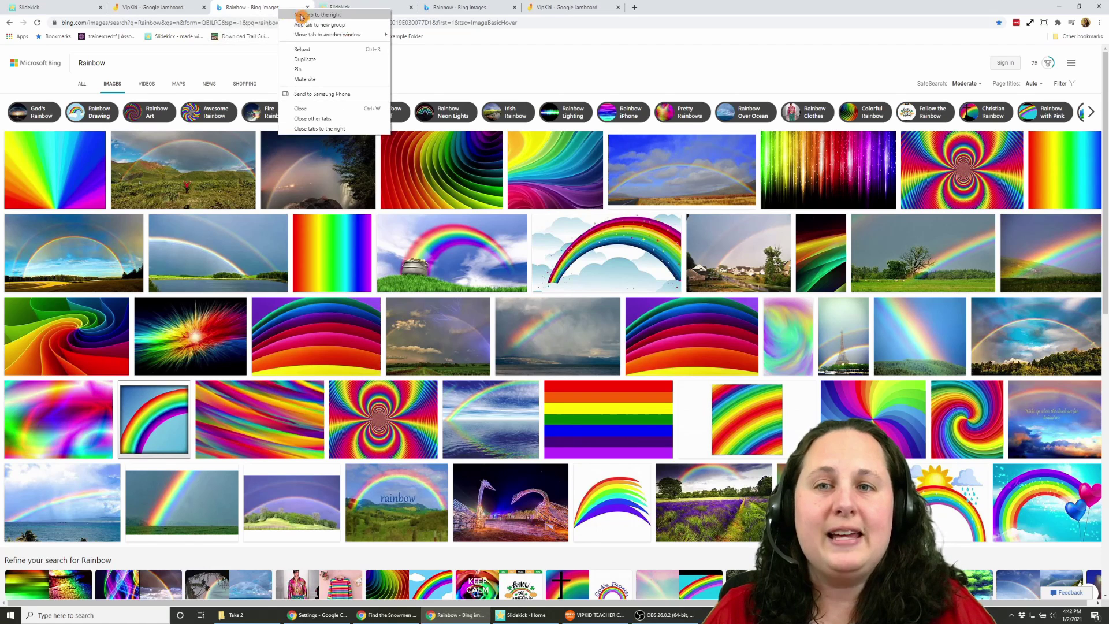
pyautogui.click(338, 70)
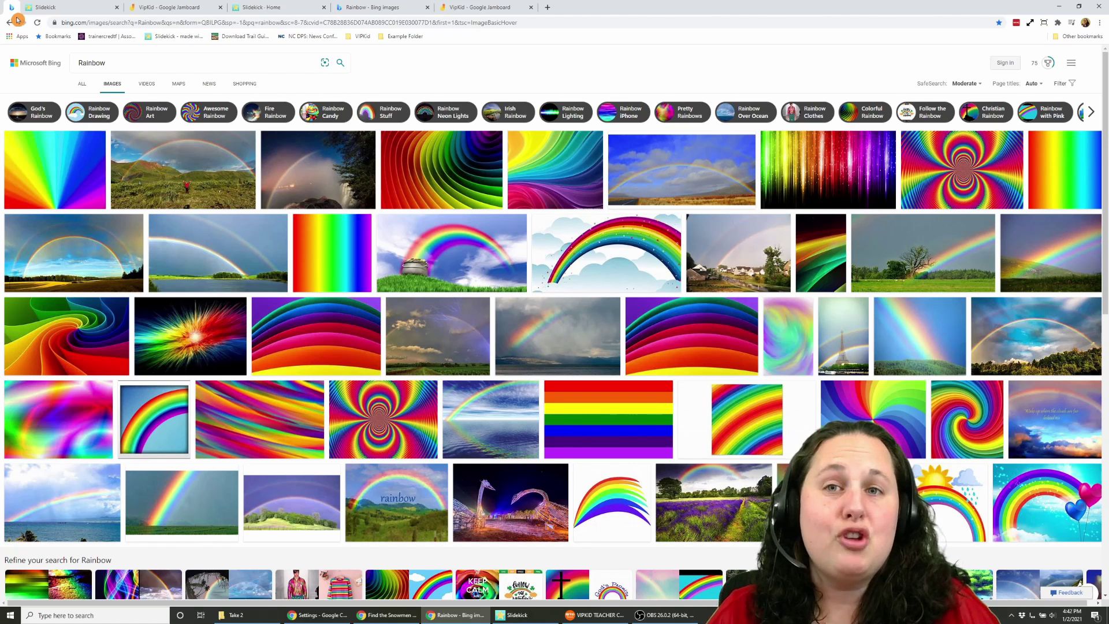
pyautogui.click(52, 8)
pyautogui.rightClick(55, 9)
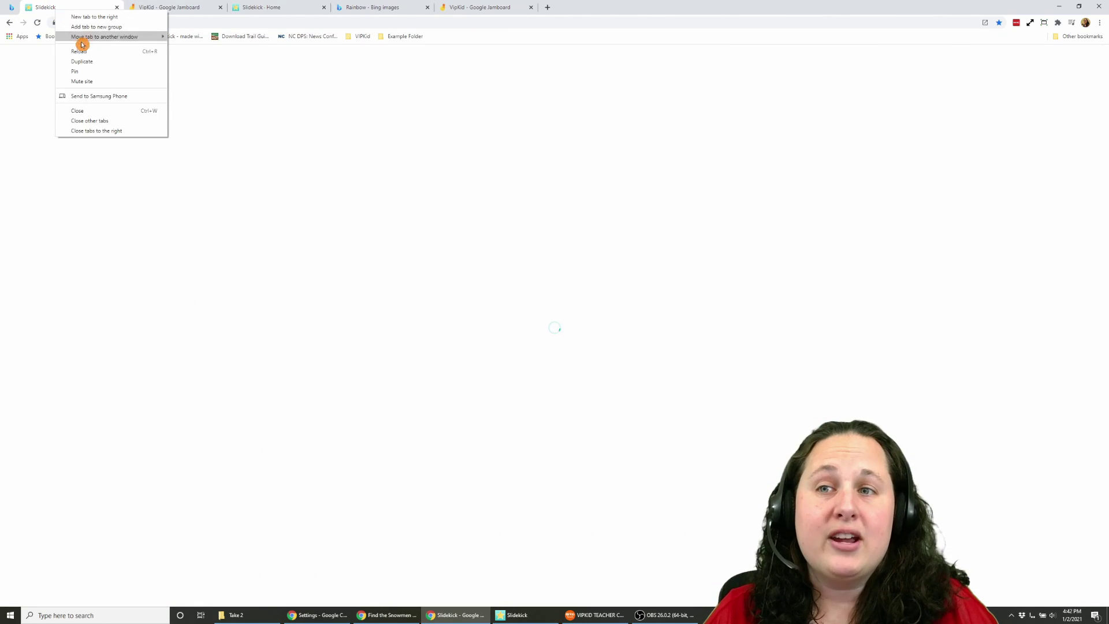
pyautogui.click(87, 71)
pyautogui.click(114, 10)
pyautogui.rightClick(115, 9)
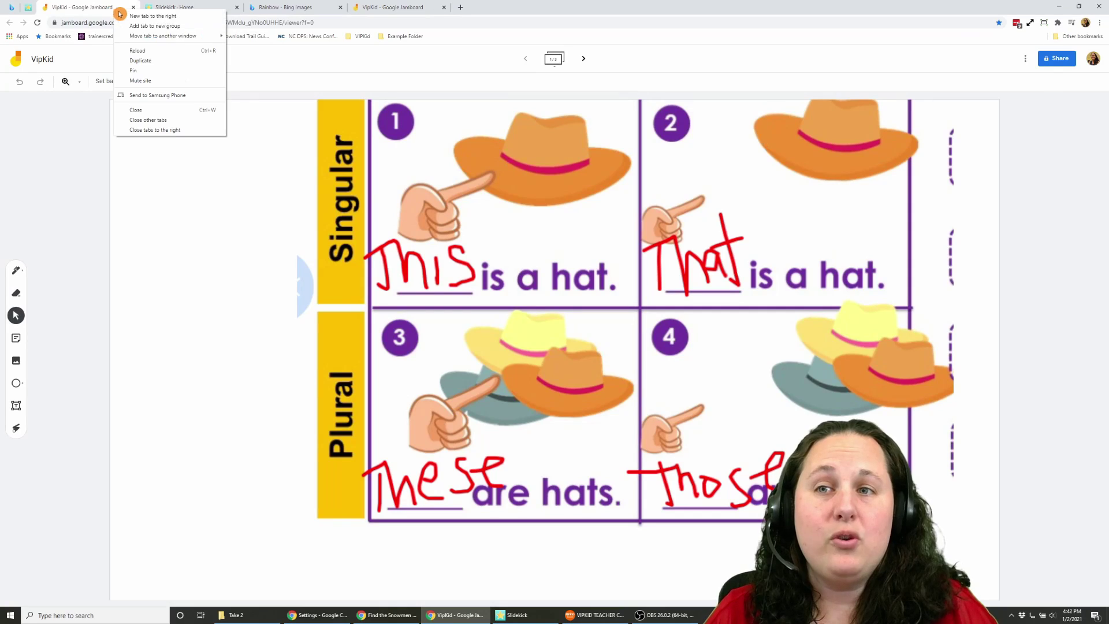
pyautogui.click(142, 70)
# - View each of the three pinned tabs in turn and unpin the VipKid Jamboard tab
pyautogui.click(11, 8)
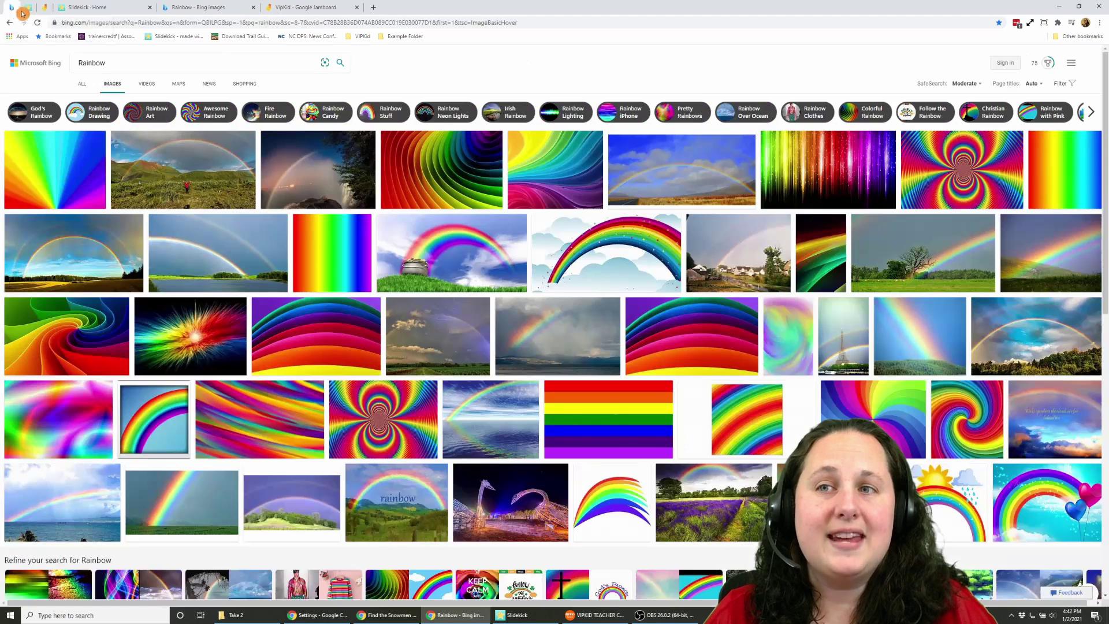
pyautogui.click(28, 8)
pyautogui.click(44, 8)
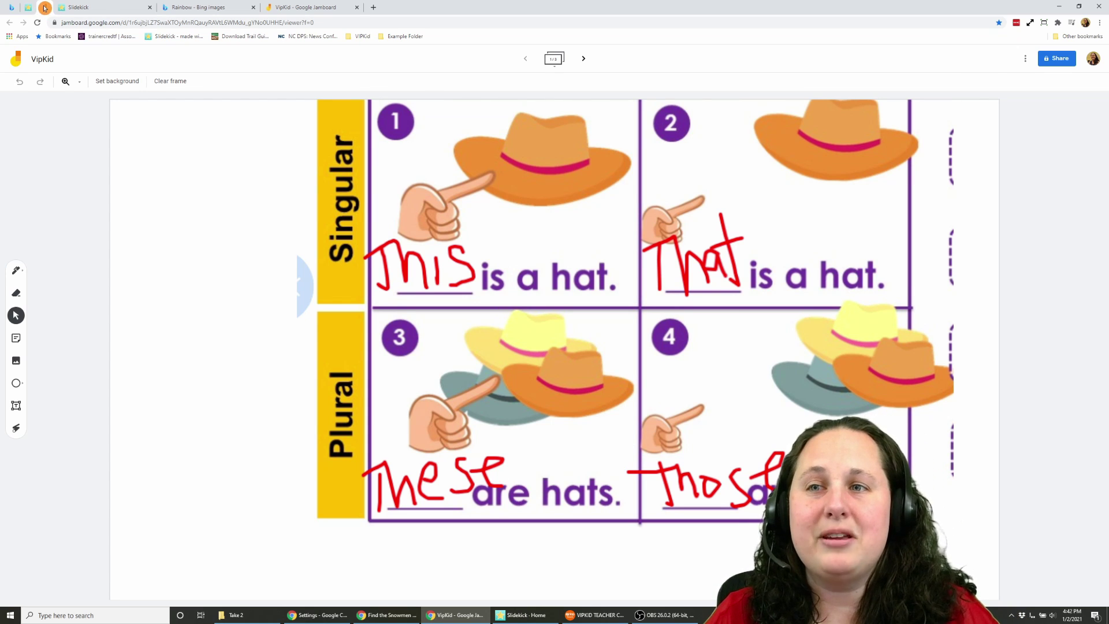
pyautogui.rightClick(40, 9)
pyautogui.click(103, 65)
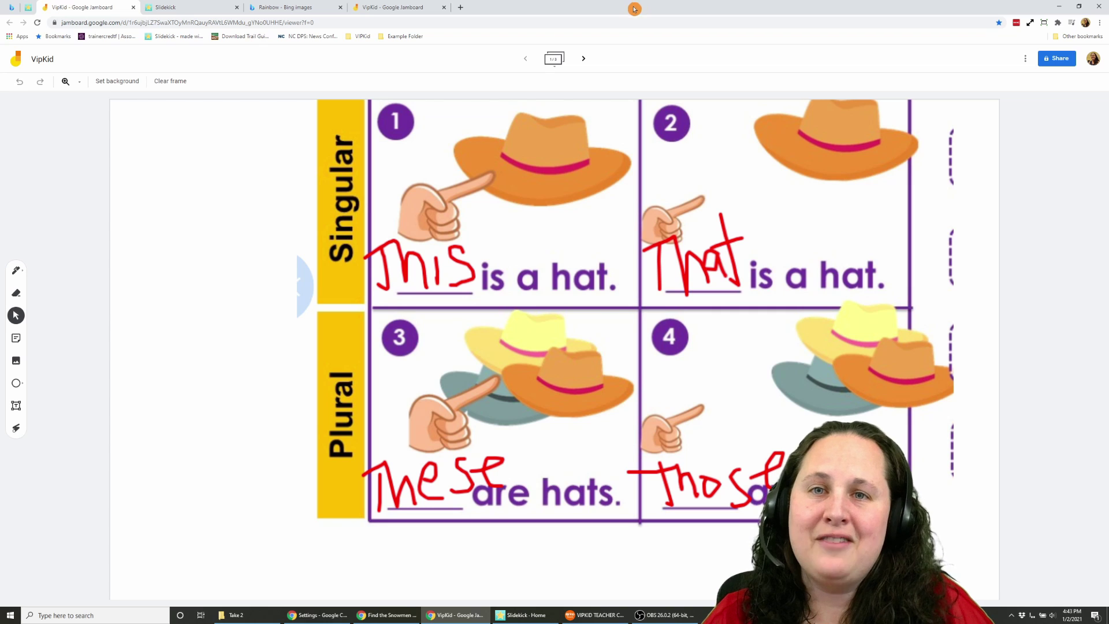
# - Close and restore the first unpinned VipKid Jamboard tab, and open an empty new tab
pyautogui.click(134, 8)
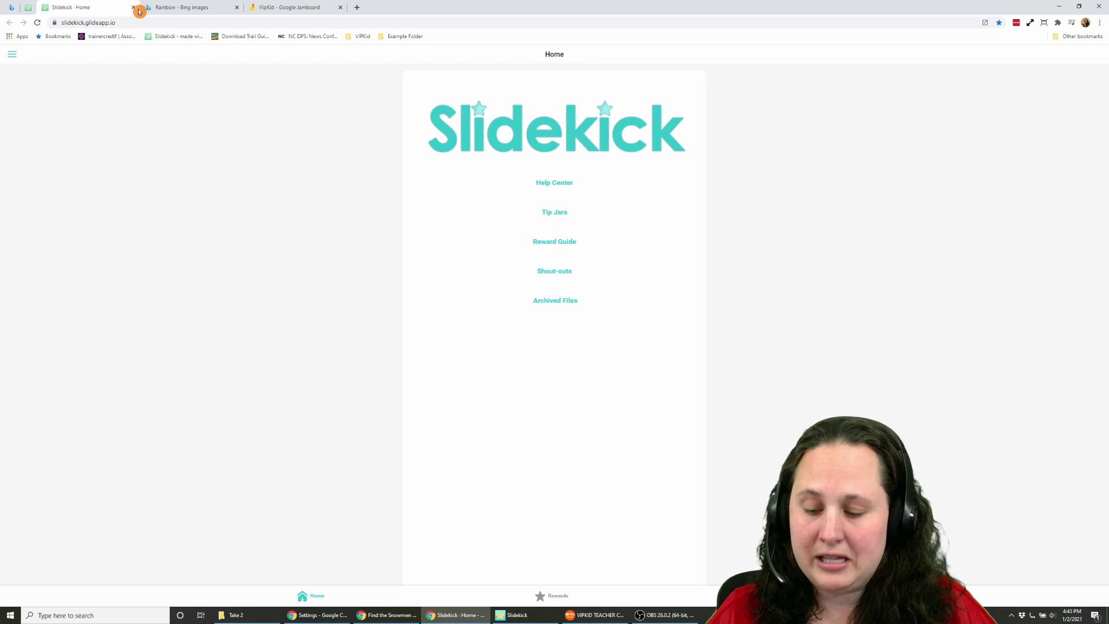
pyautogui.hotkey('ctrl', 'shift', 't')
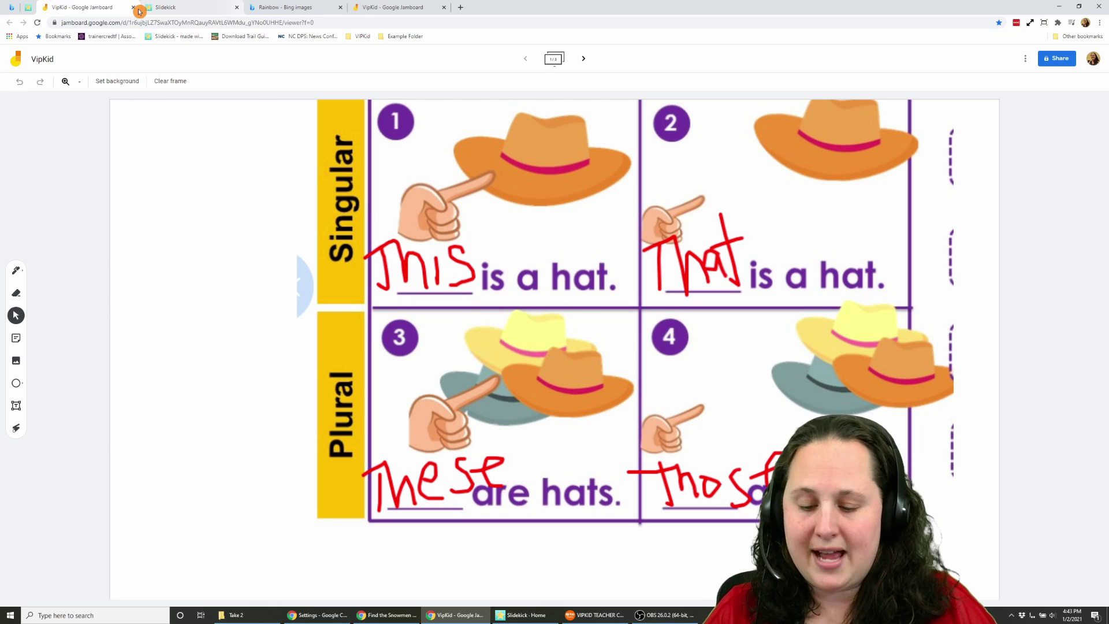
pyautogui.hotkey('ctrl', 't')
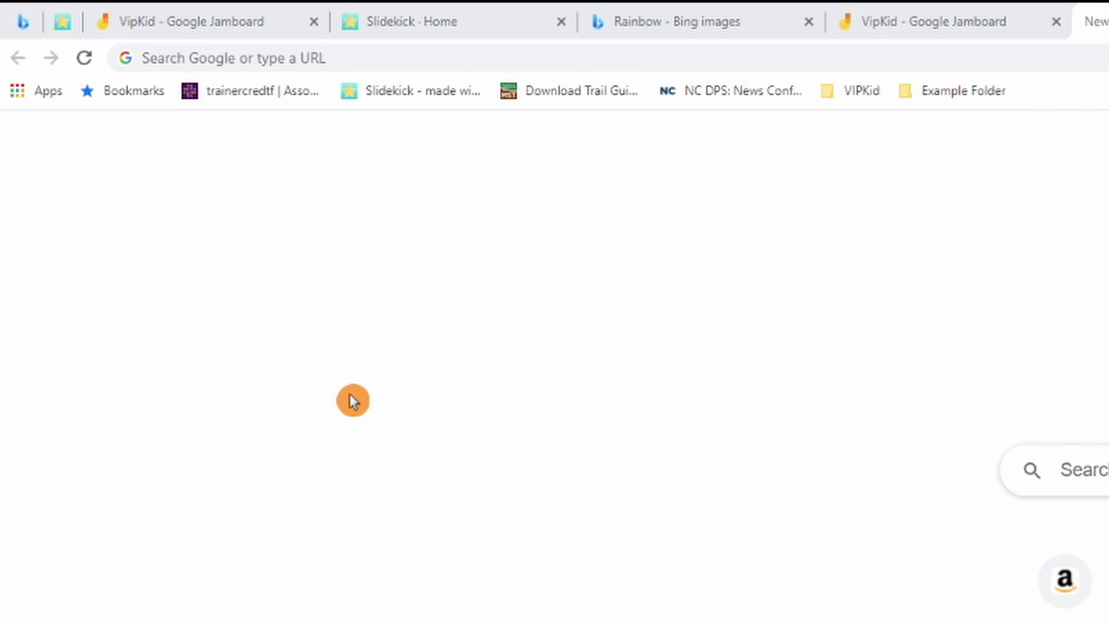
# - Switch repeatedly between the first tab and its neighbours, ending on the sixth tab with the VipKid Jamboard
pyautogui.hotkey('ctrl', '1')
pyautogui.hotkey('ctrl', 'Tab')
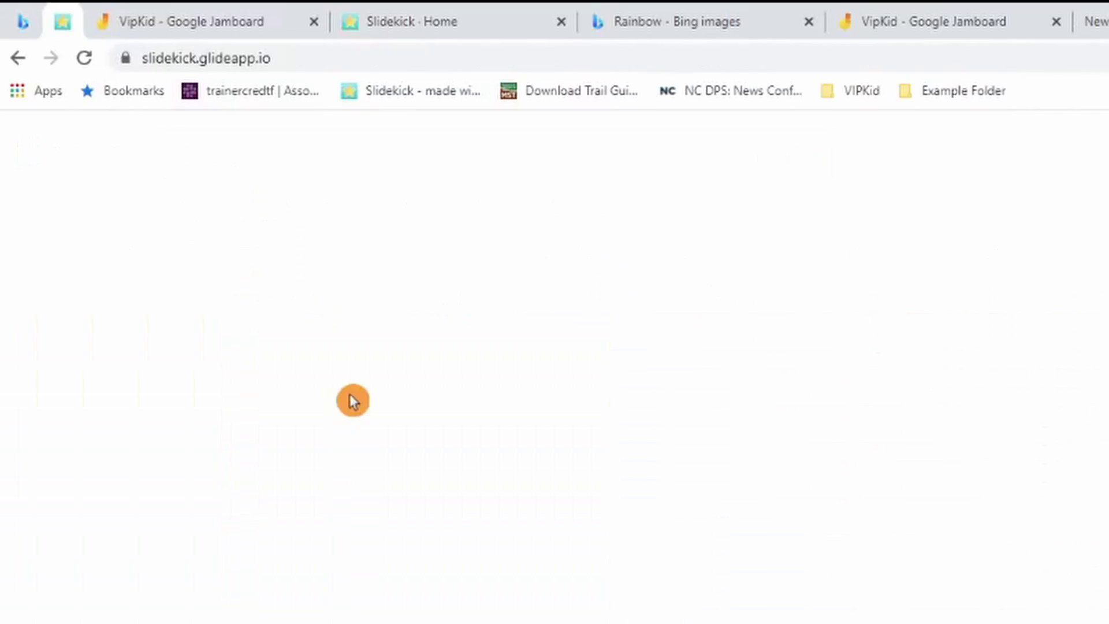
pyautogui.hotkey('ctrl', 'Tab')
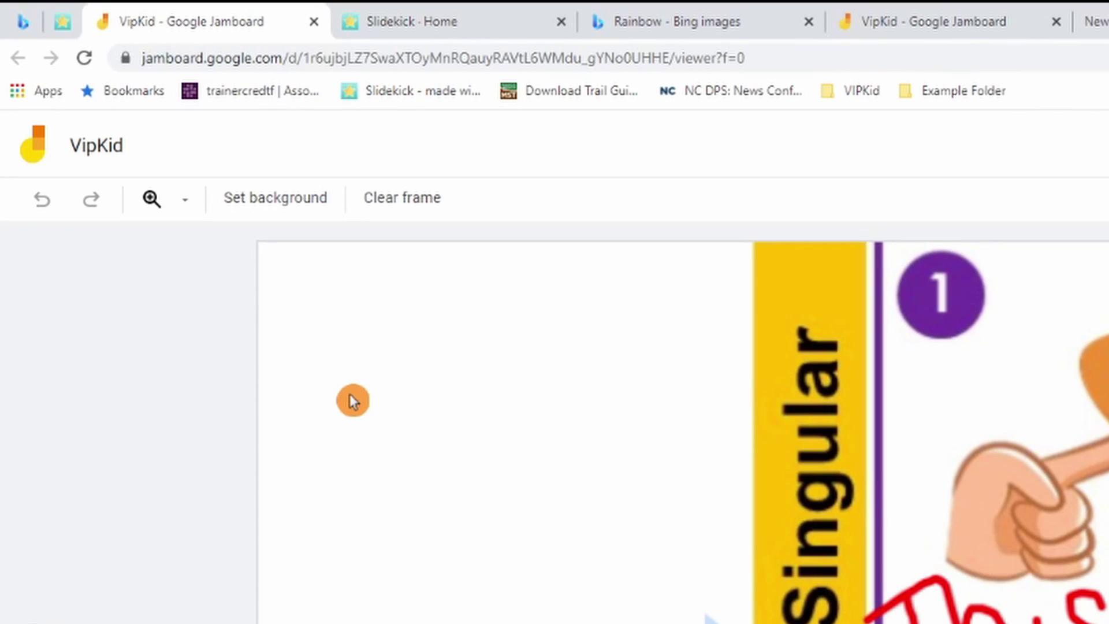
pyautogui.hotkey('ctrl', '1')
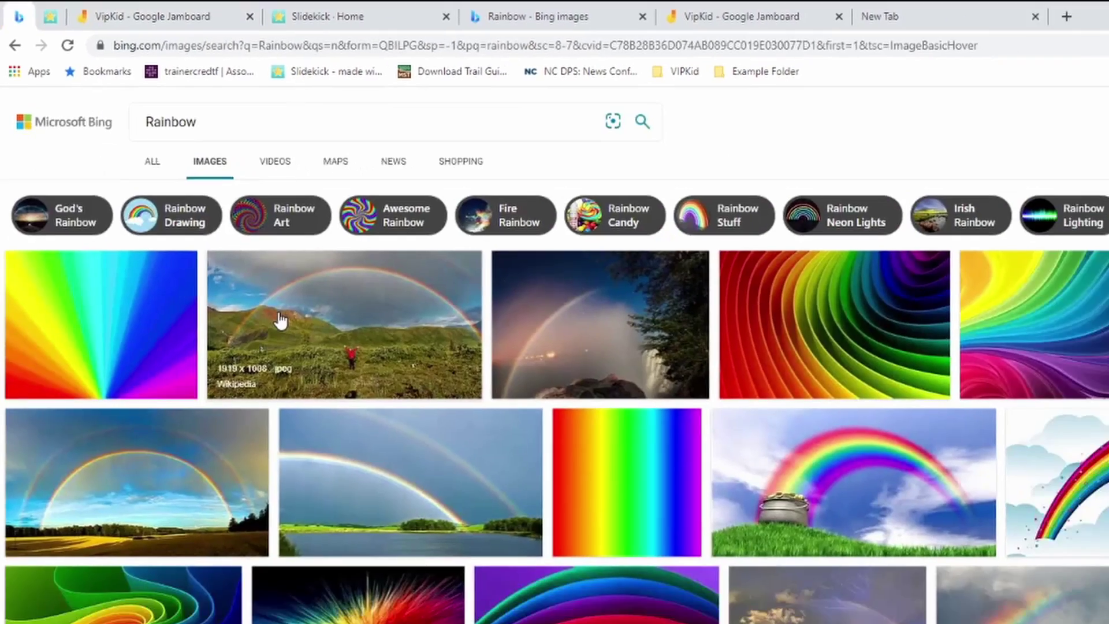
pyautogui.hotkey('ctrl', 'Tab')
pyautogui.hotkey('ctrl', '1')
pyautogui.hotkey('ctrl', 'Tab')
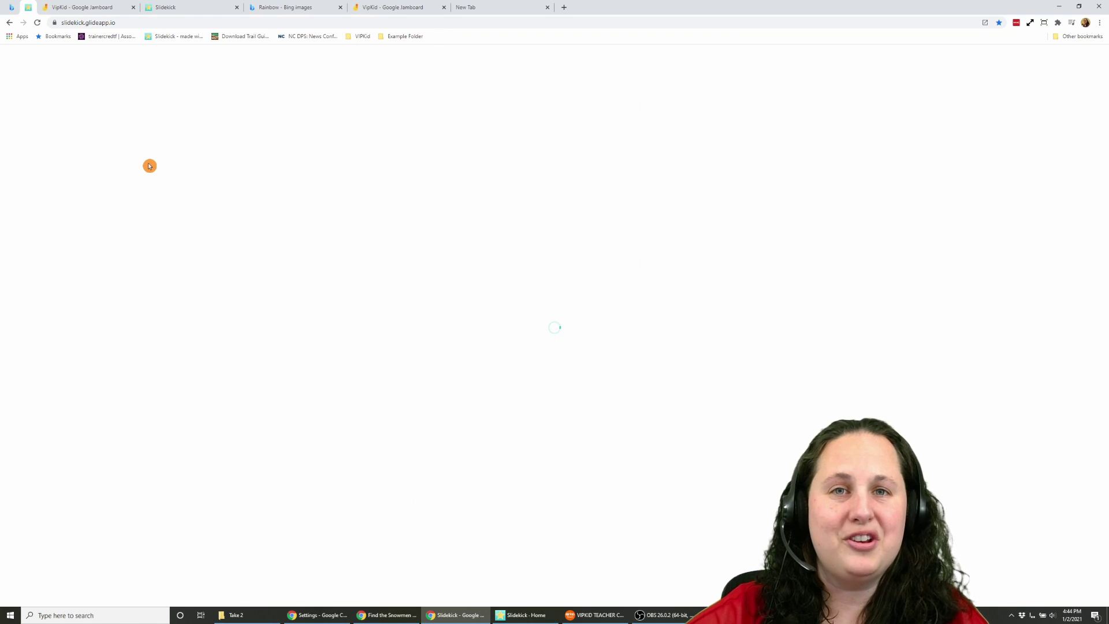
pyautogui.hotkey('ctrl', '6')
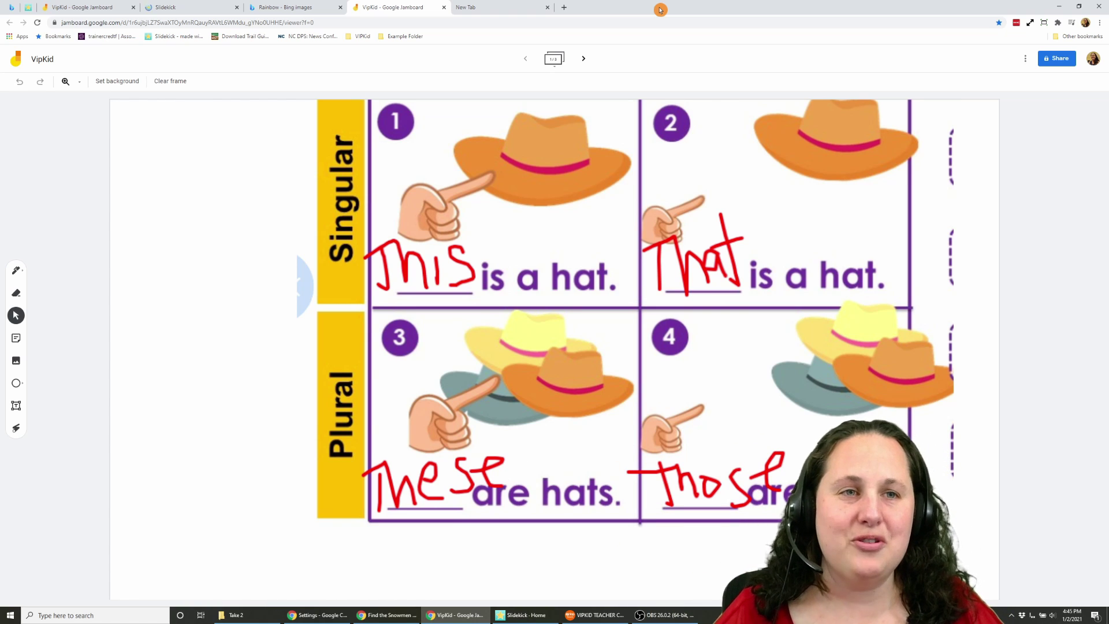
# - Restore the maximized browser window, enlarge it freehand, and resize it with the Window Resizer preset 805 × 692
pyautogui.click(1078, 5)
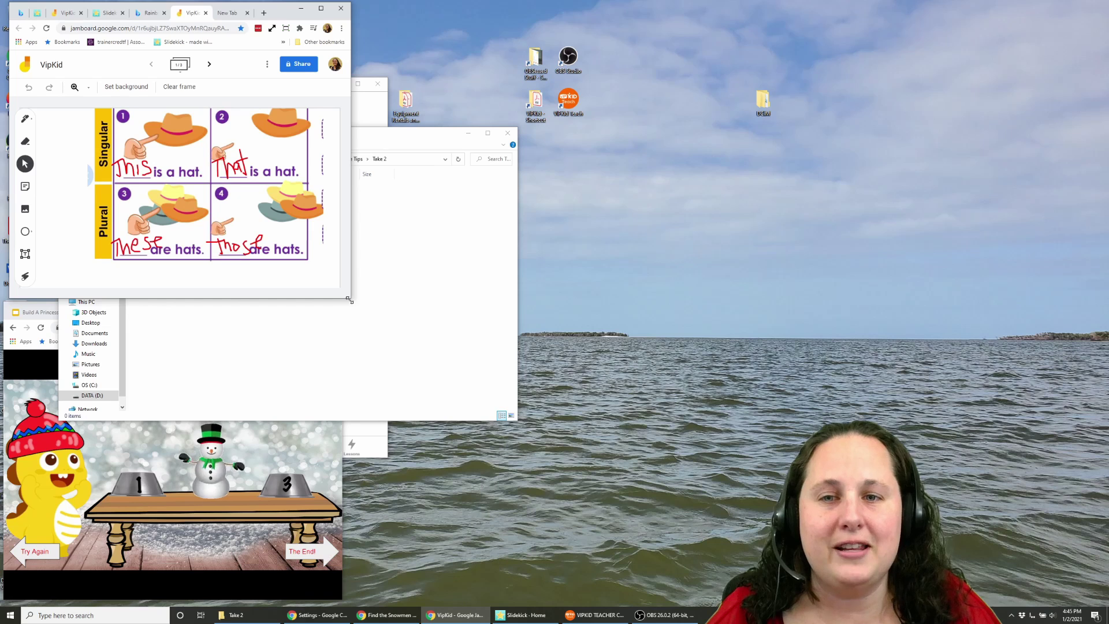
pyautogui.moveTo(352, 297); pyautogui.dragTo(737, 436)
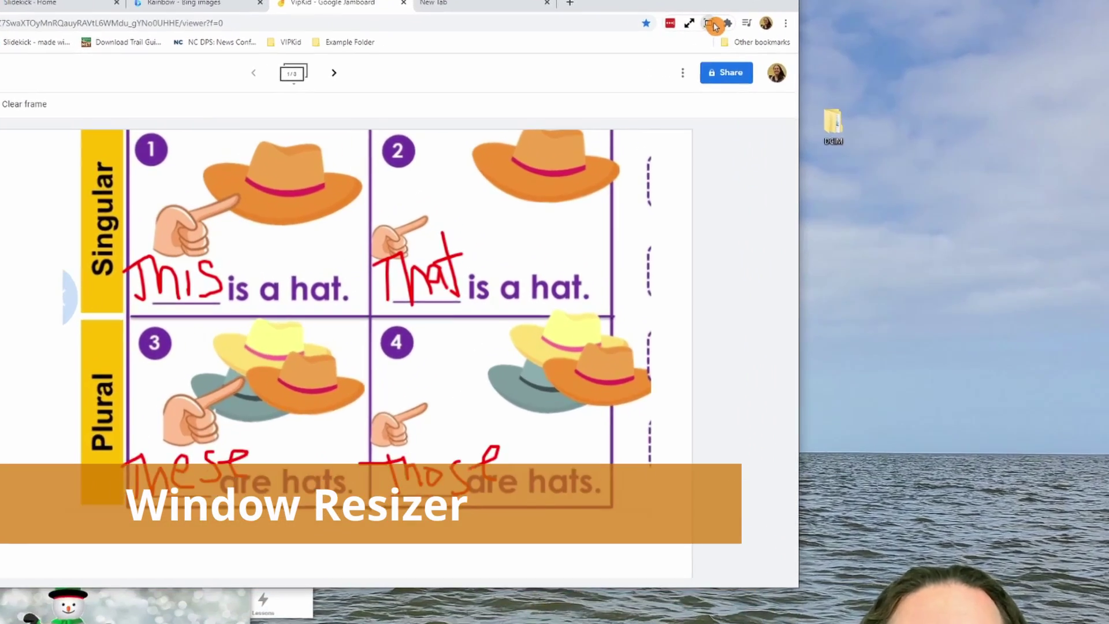
pyautogui.click(672, 29)
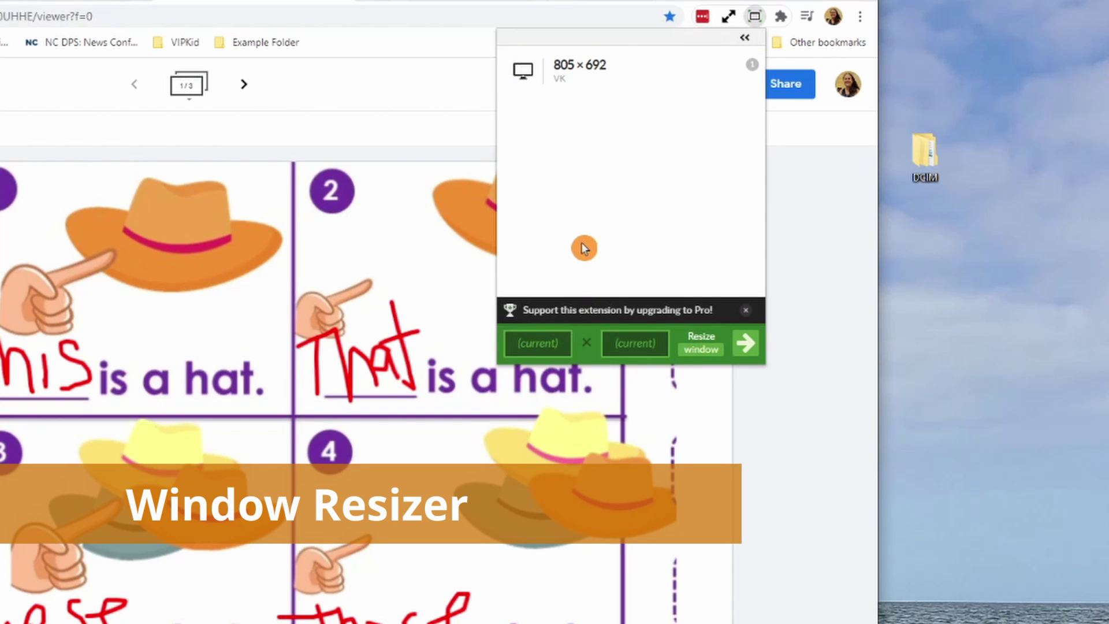
pyautogui.click(607, 90)
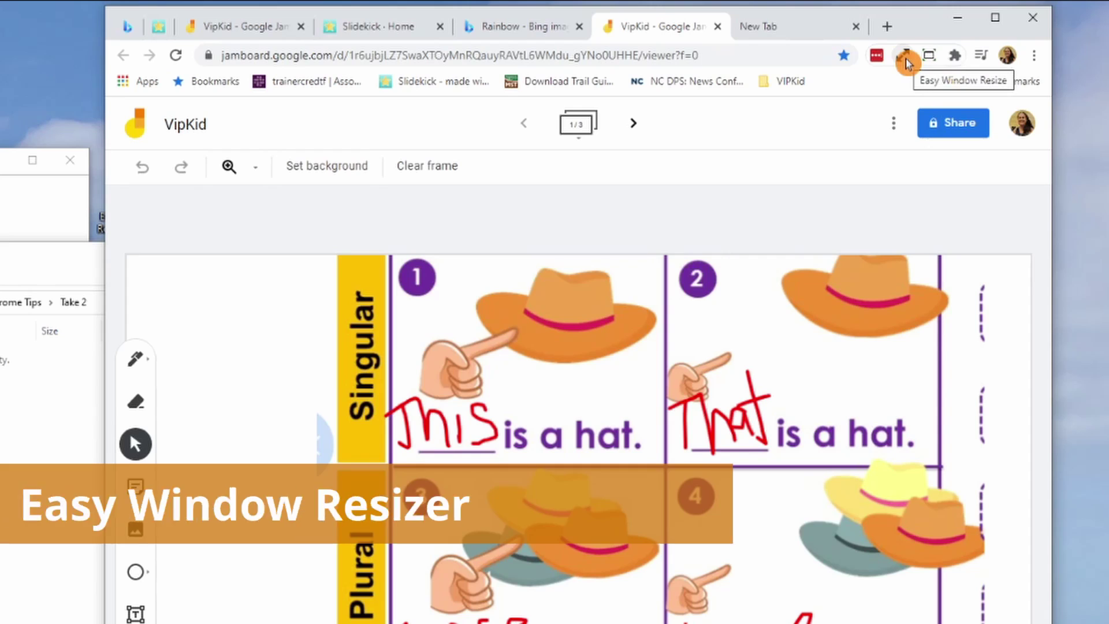
# - Open the Easy Window Resize options, add a blank custom window size and remove that entry
pyautogui.click(904, 57)
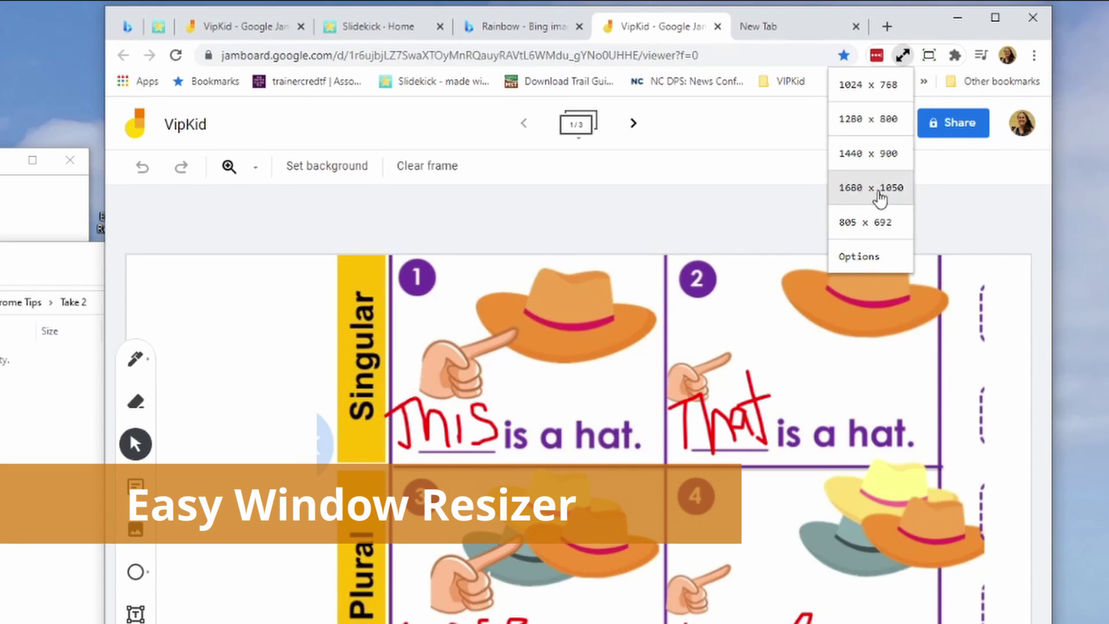
pyautogui.click(871, 270)
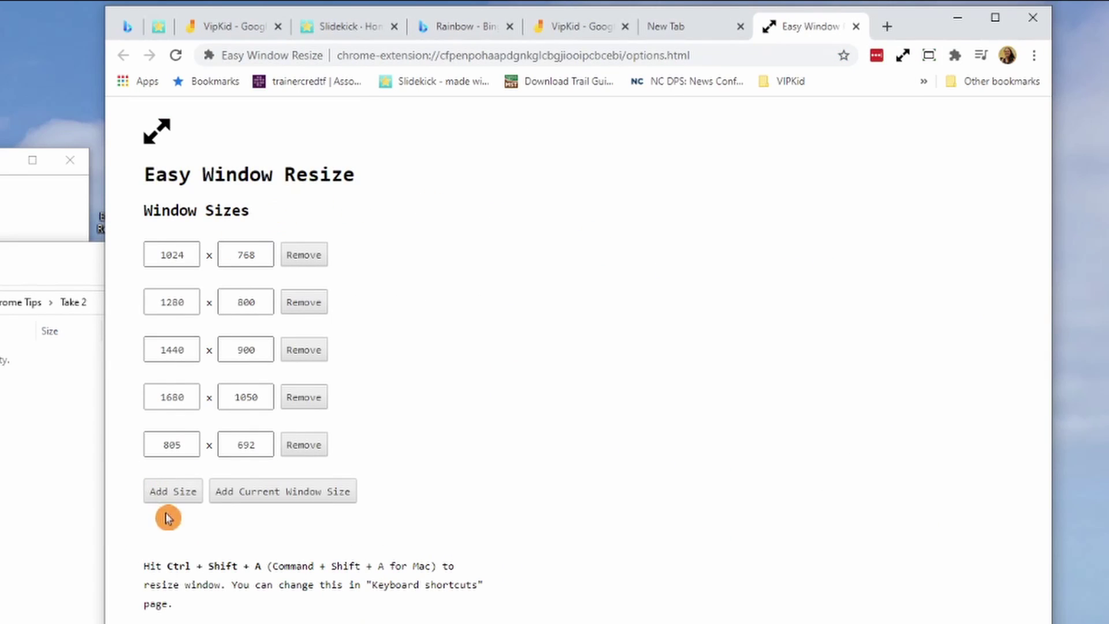
pyautogui.click(165, 503)
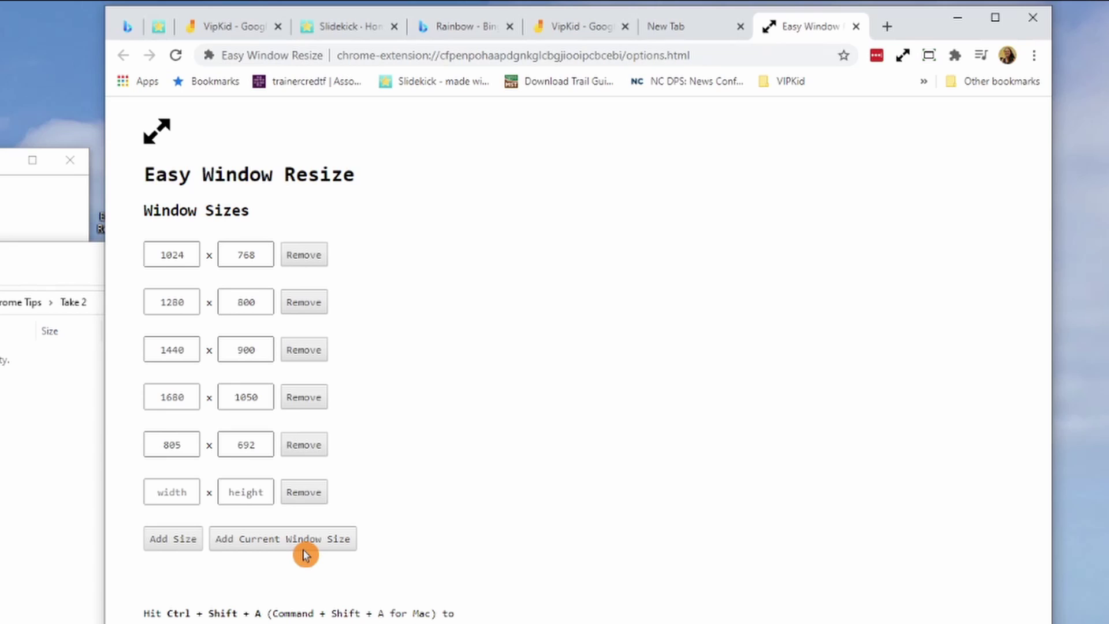
pyautogui.click(304, 492)
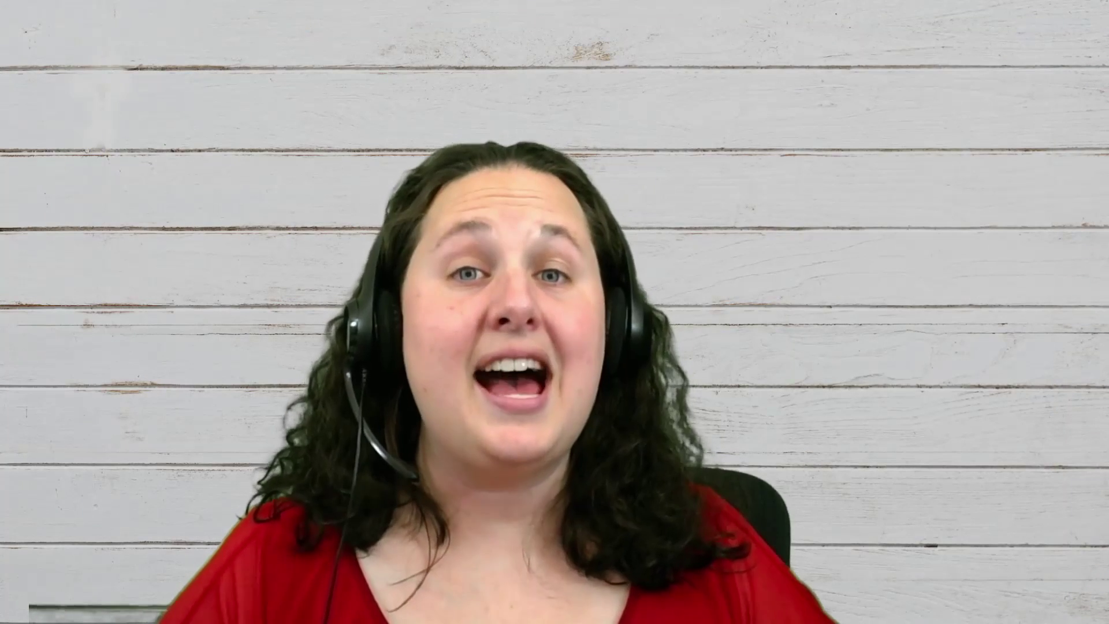